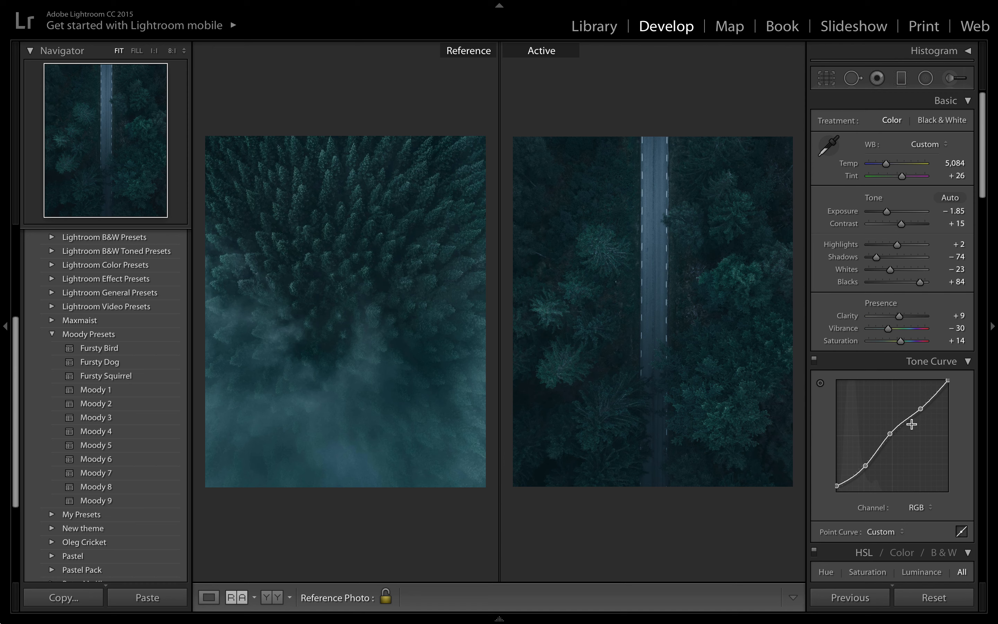
# Step: Reset the road photo's edits and start a crop with the 4 x 5 / 8 x 10 aspect ratio
pyautogui.click(926, 597)
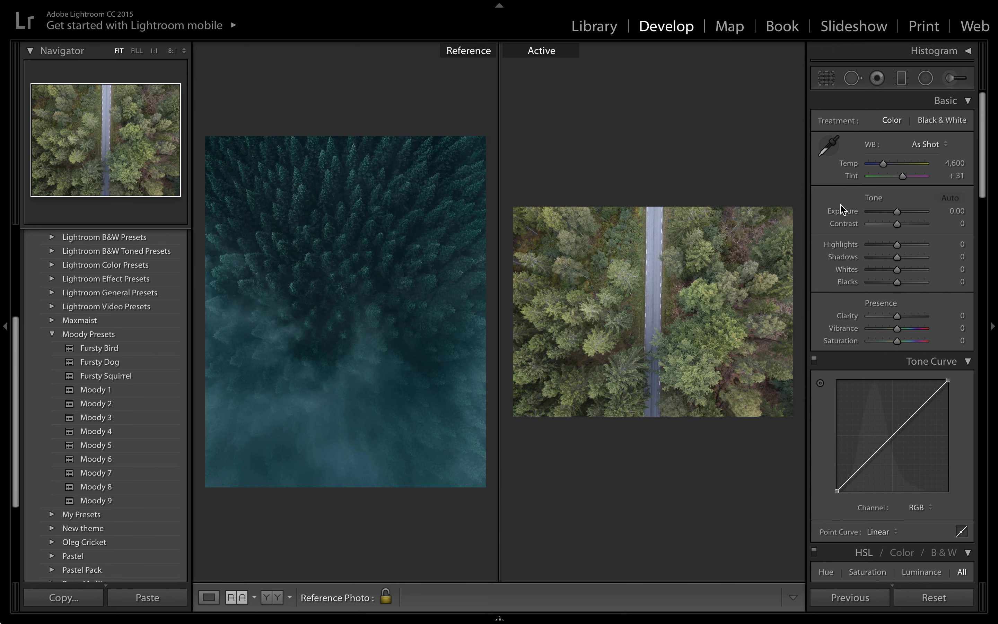
pyautogui.click(827, 79)
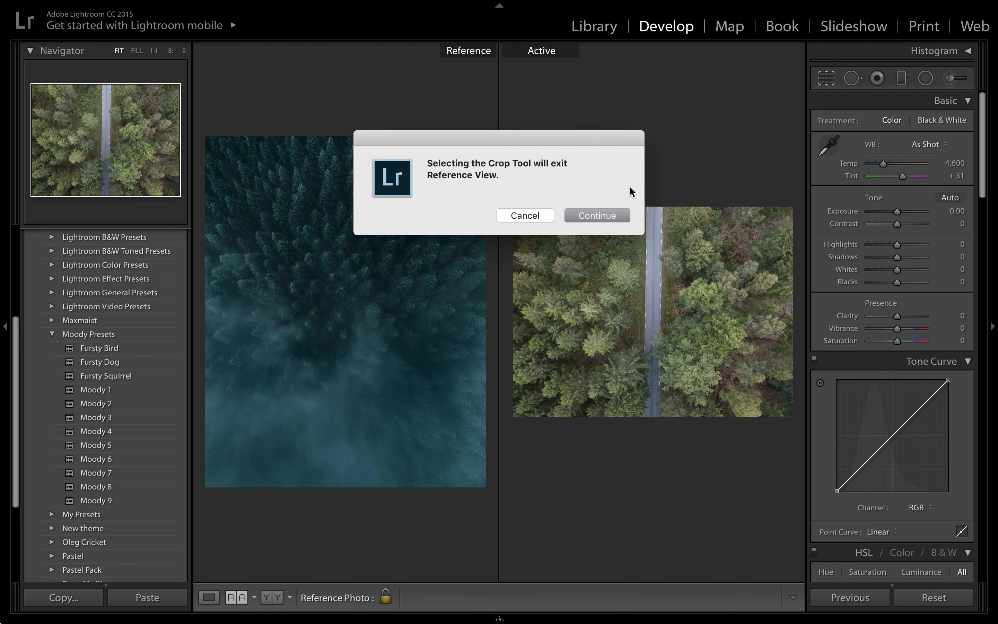
pyautogui.click(612, 215)
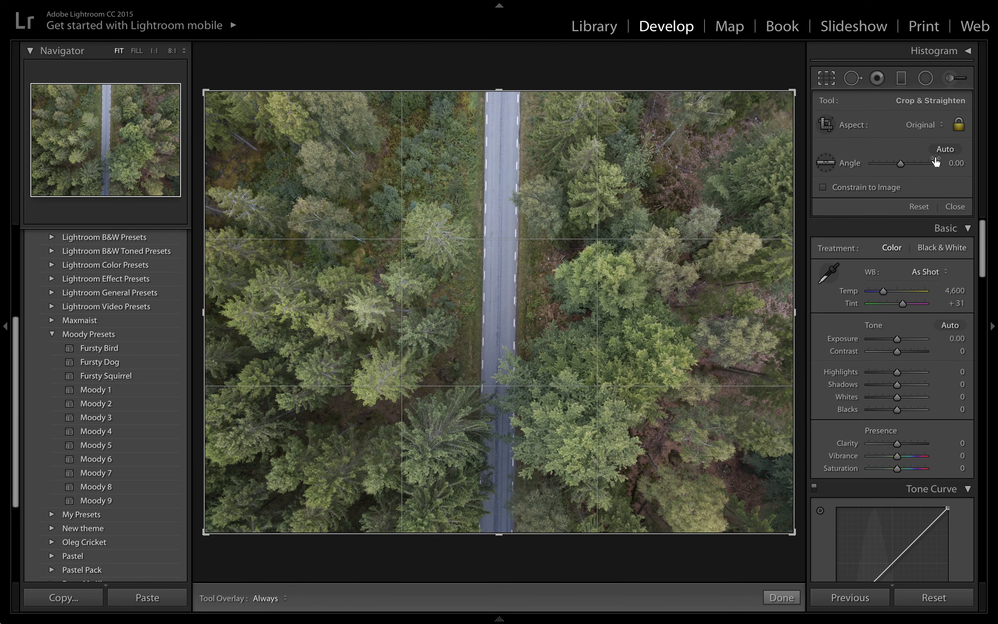
pyautogui.click(935, 131)
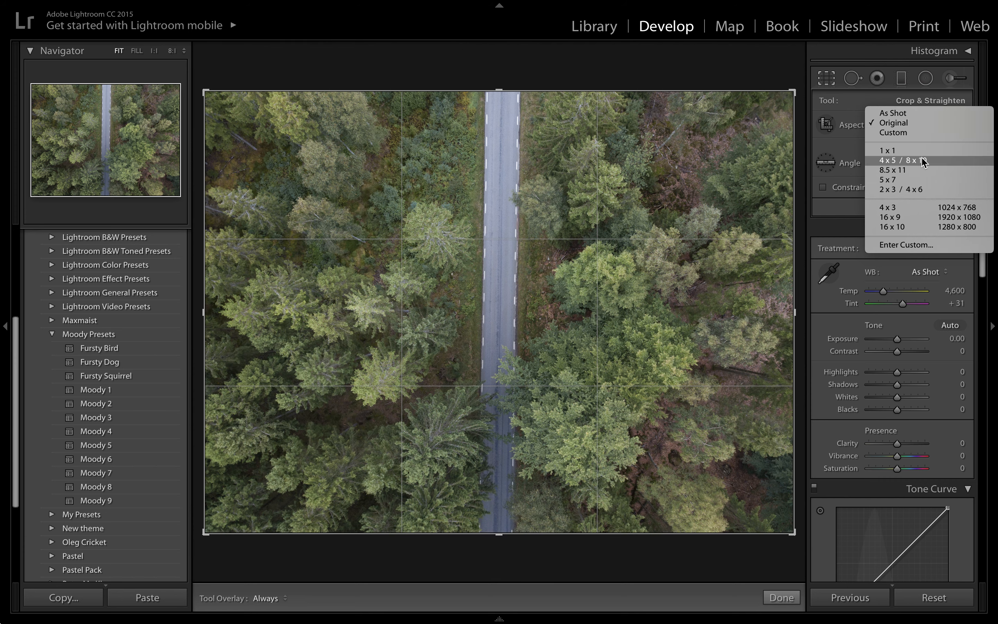
pyautogui.click(924, 160)
# Step: Make the crop vertical with the road near its centre, straighten it to an angle of −0.59, and apply it
pyautogui.moveTo(225, 89); pyautogui.dragTo(306, 84)
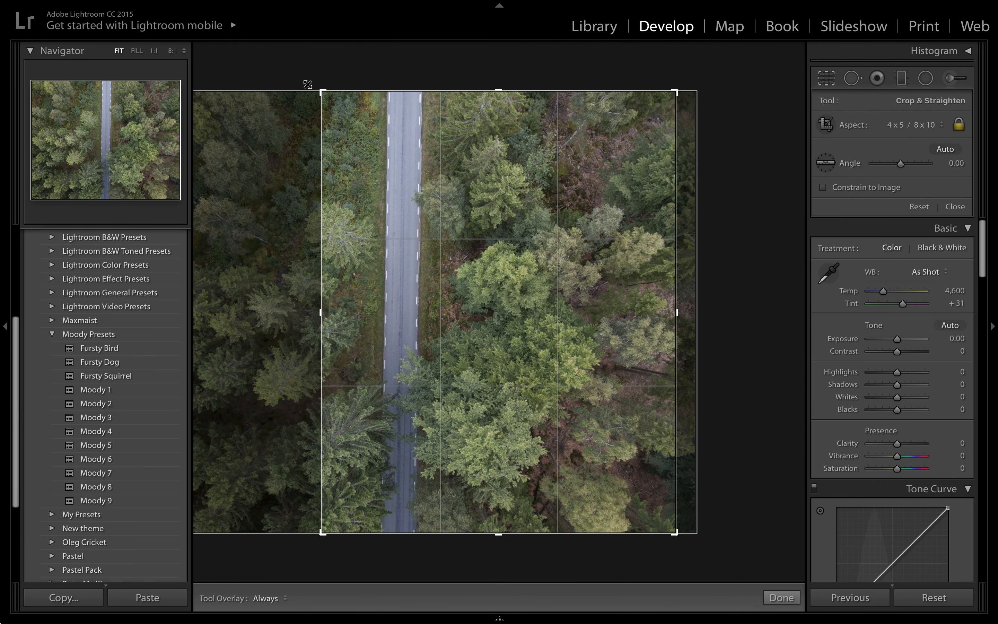
pyautogui.moveTo(595, 210); pyautogui.dragTo(696, 200)
pyautogui.moveTo(692, 78)
pyautogui.mouseDown()
pyautogui.moveTo(684, 71)
pyautogui.moveTo(692, 72)
pyautogui.mouseUp()
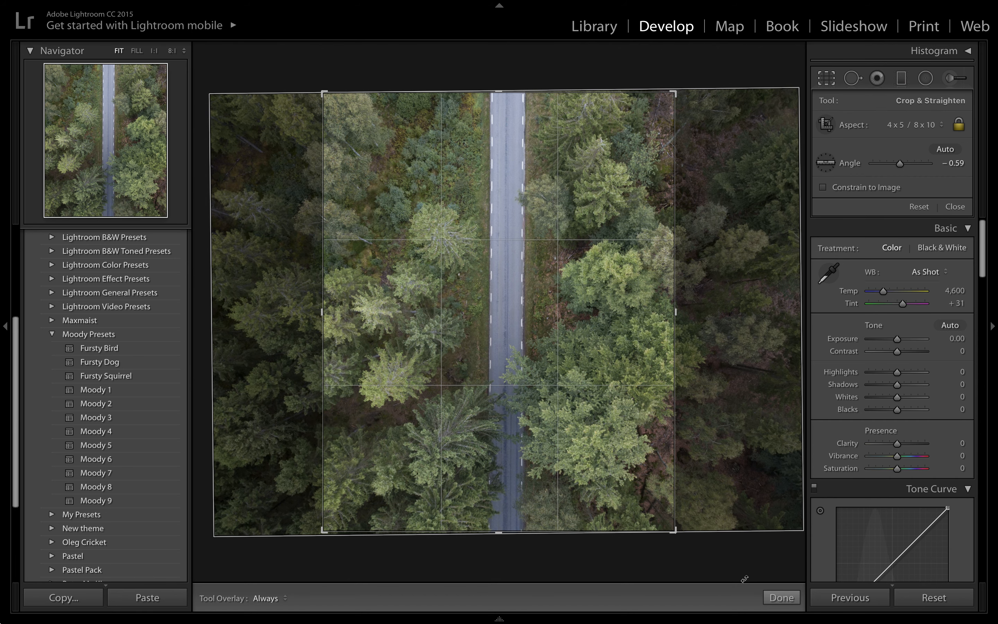
pyautogui.click(774, 605)
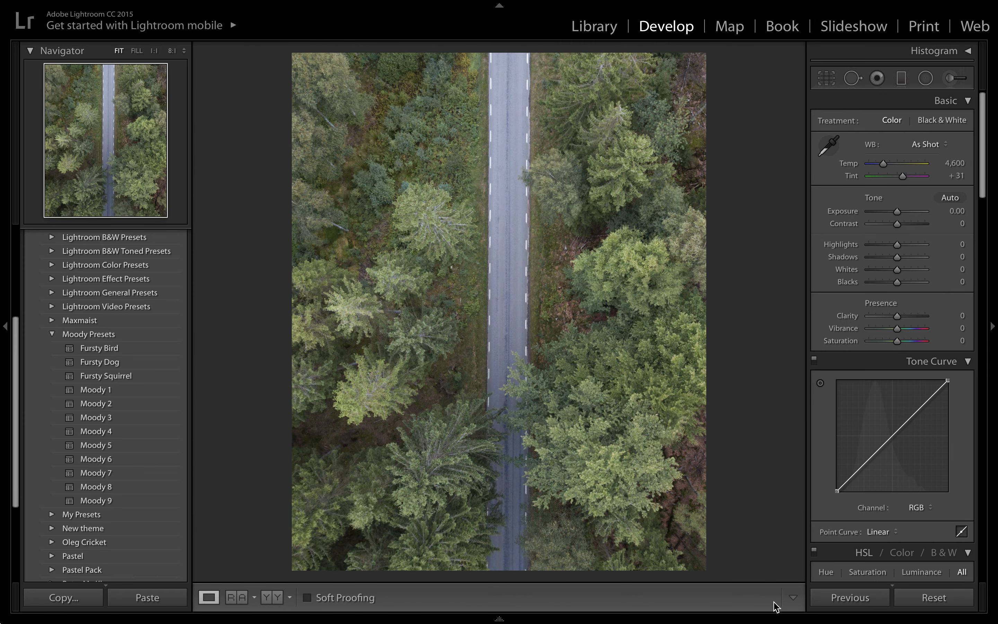
# Step: Return to Reference View and set the road photo's white balance to Temp 4,958 and Tint +25
pyautogui.click(236, 597)
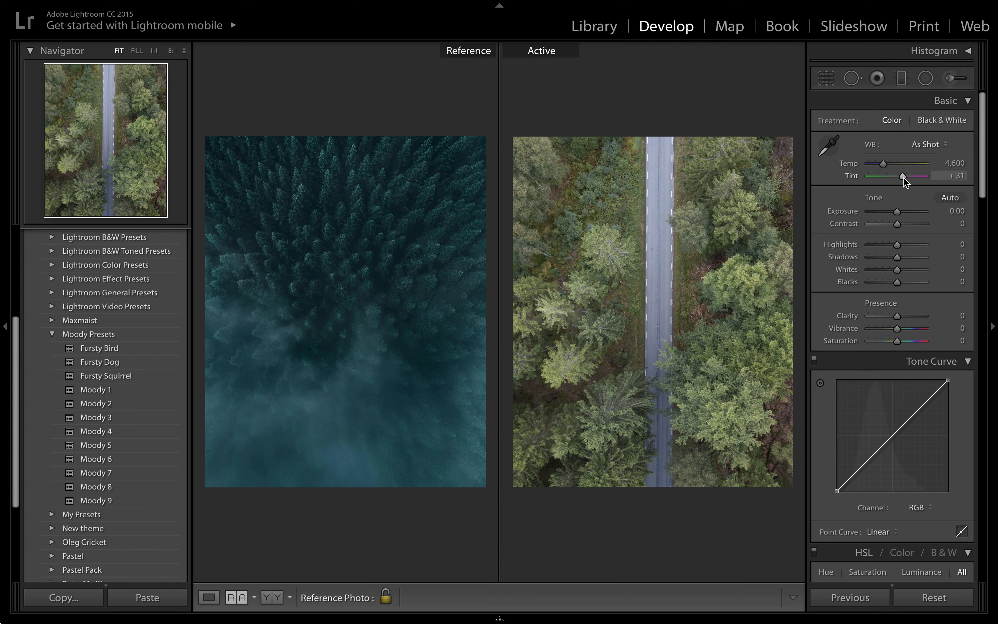
pyautogui.moveTo(904, 177); pyautogui.dragTo(903, 178)
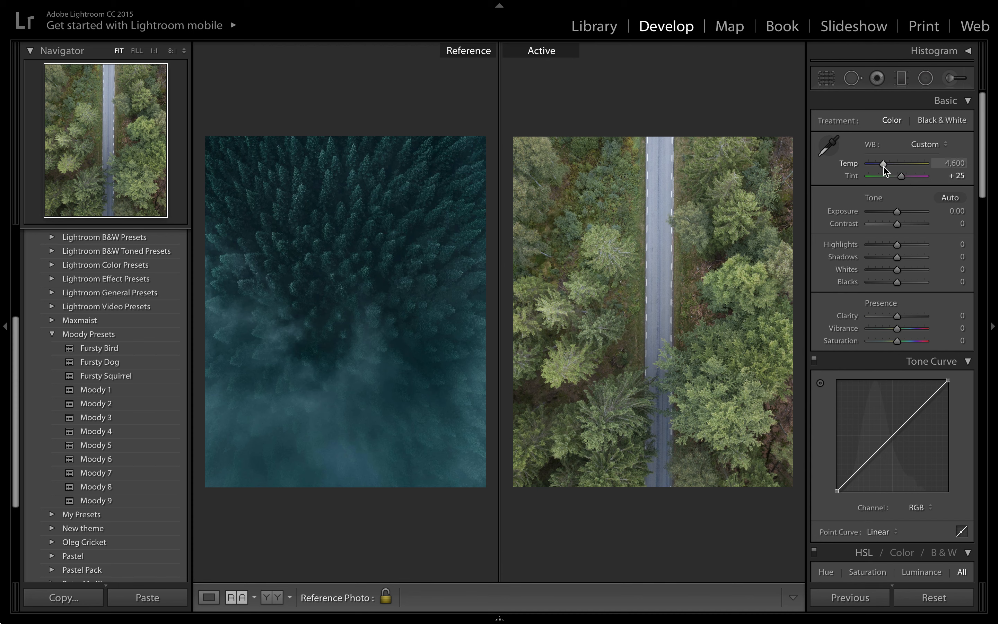
pyautogui.moveTo(881, 165); pyautogui.dragTo(882, 165)
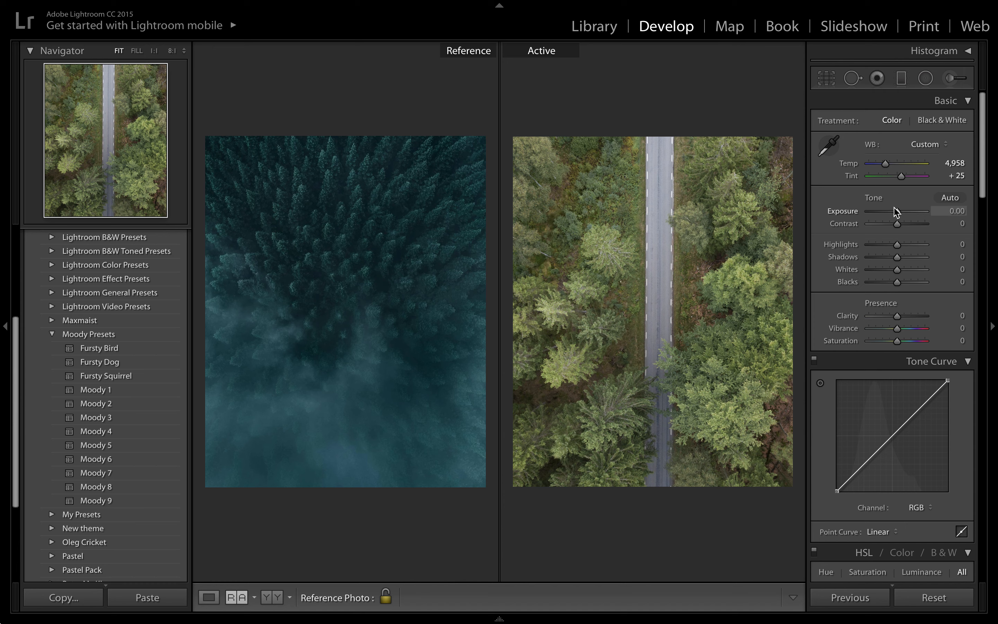
# Step: Set Exposure to −1.90, Contrast to +22, Highlights to −18, Shadows to −74, Whites to −49 and Blacks to +89
pyautogui.moveTo(898, 212)
pyautogui.mouseDown()
pyautogui.moveTo(880, 214)
pyautogui.moveTo(888, 217)
pyautogui.mouseUp()
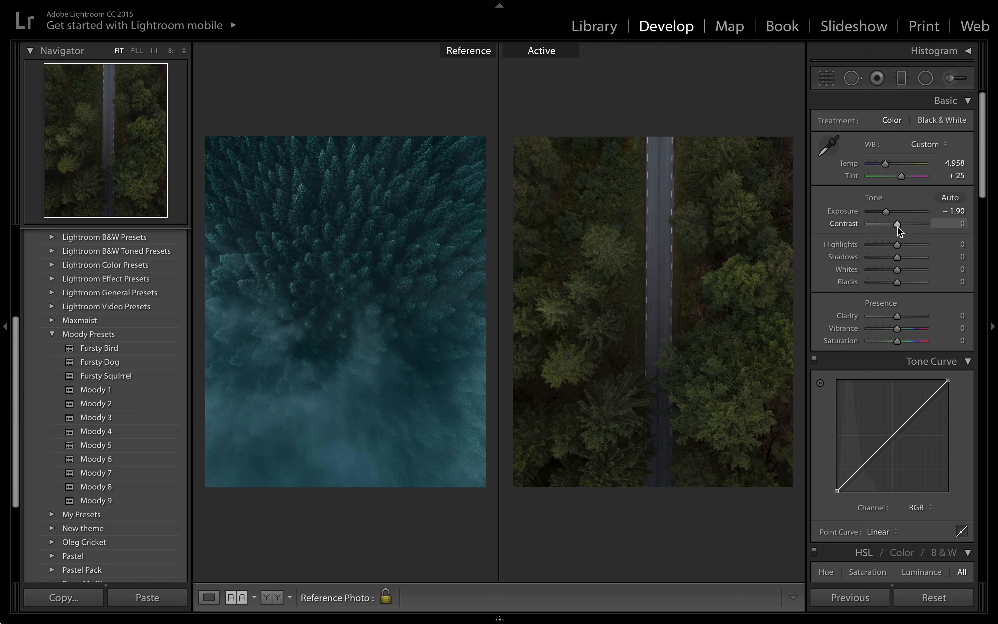
pyautogui.moveTo(898, 227); pyautogui.dragTo(903, 227)
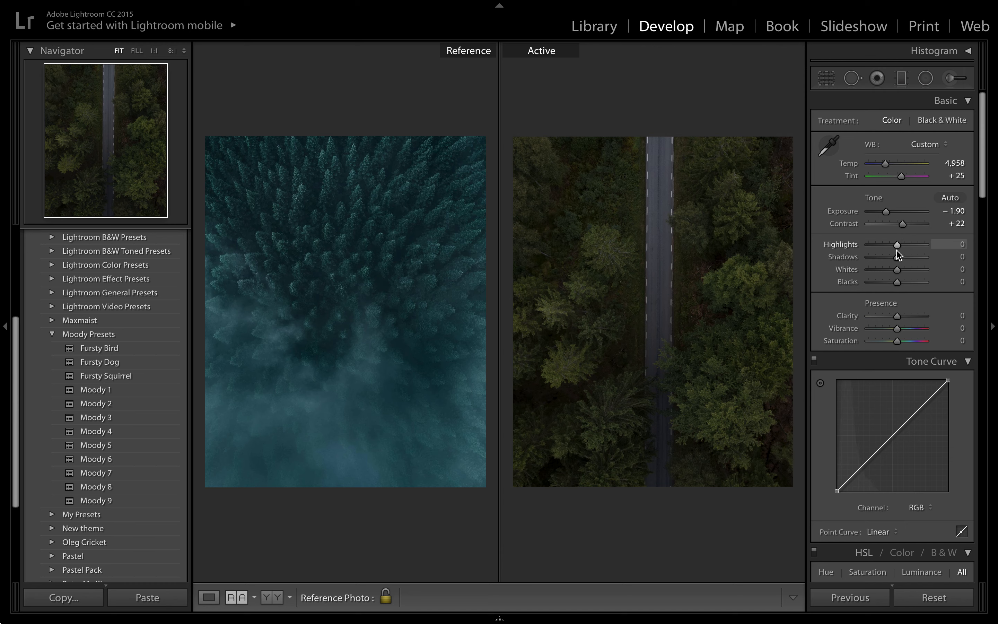
pyautogui.moveTo(898, 248)
pyautogui.mouseDown()
pyautogui.moveTo(883, 249)
pyautogui.moveTo(892, 246)
pyautogui.mouseUp()
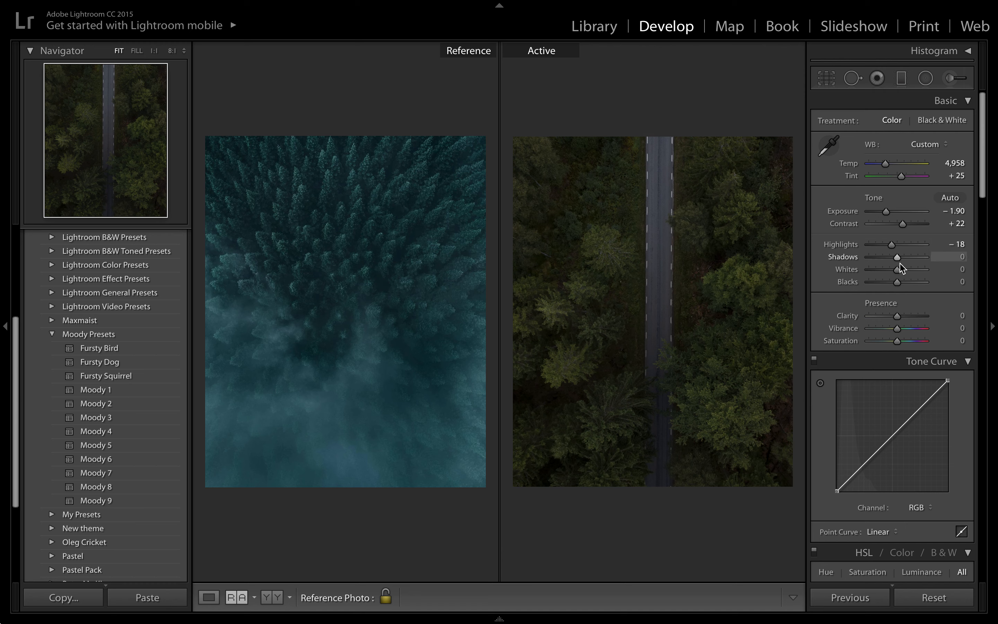
pyautogui.moveTo(897, 260); pyautogui.dragTo(922, 286)
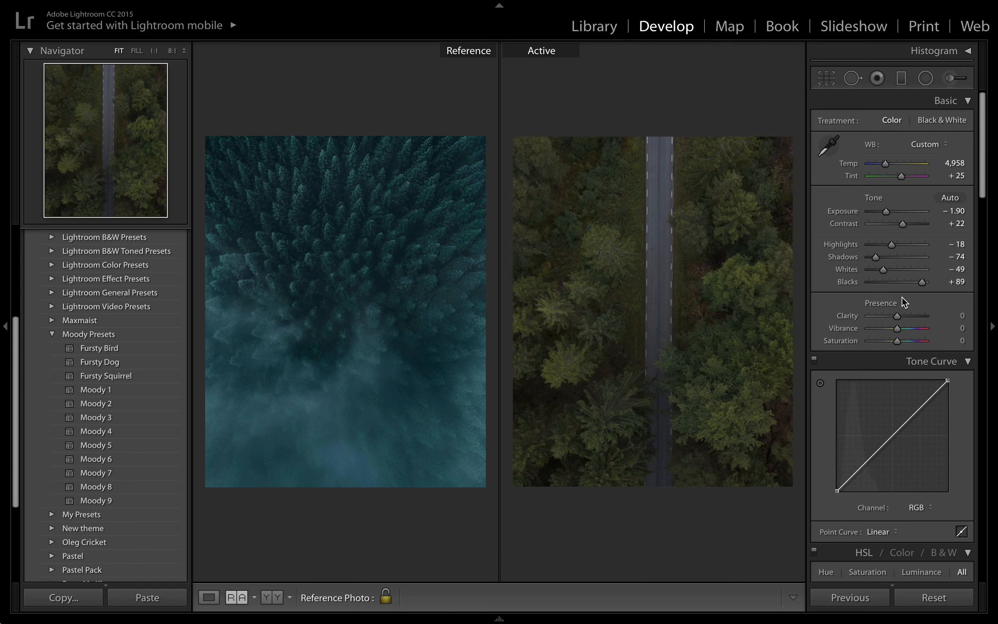
# Step: Set Clarity to +24, Vibrance to −29 and Saturation to +10 for the road photo
pyautogui.scroll(-3, 903, 302)
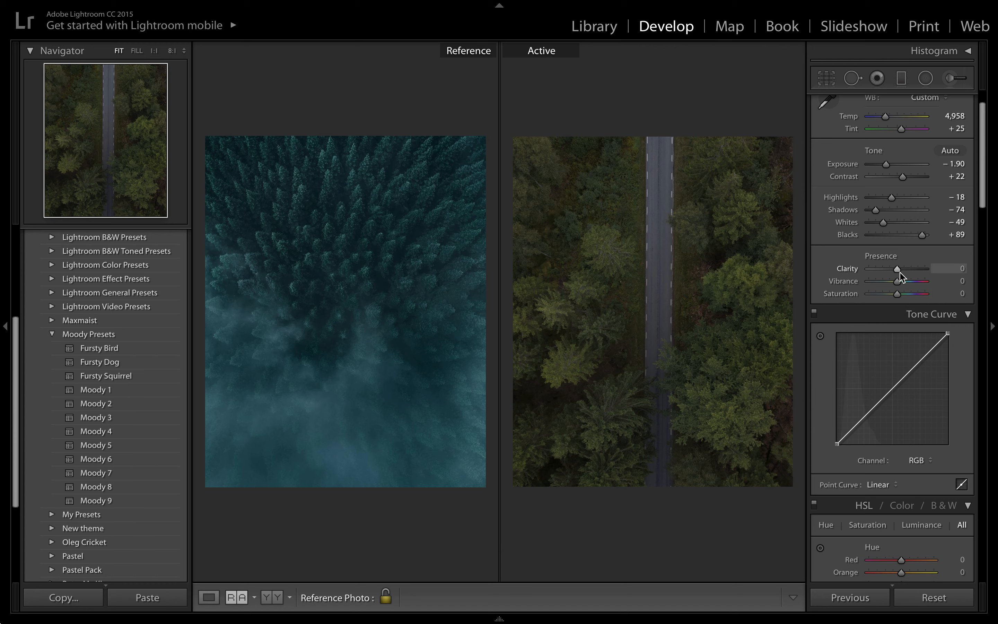
pyautogui.moveTo(898, 272); pyautogui.dragTo(903, 274)
pyautogui.scroll(-2, 841, 281)
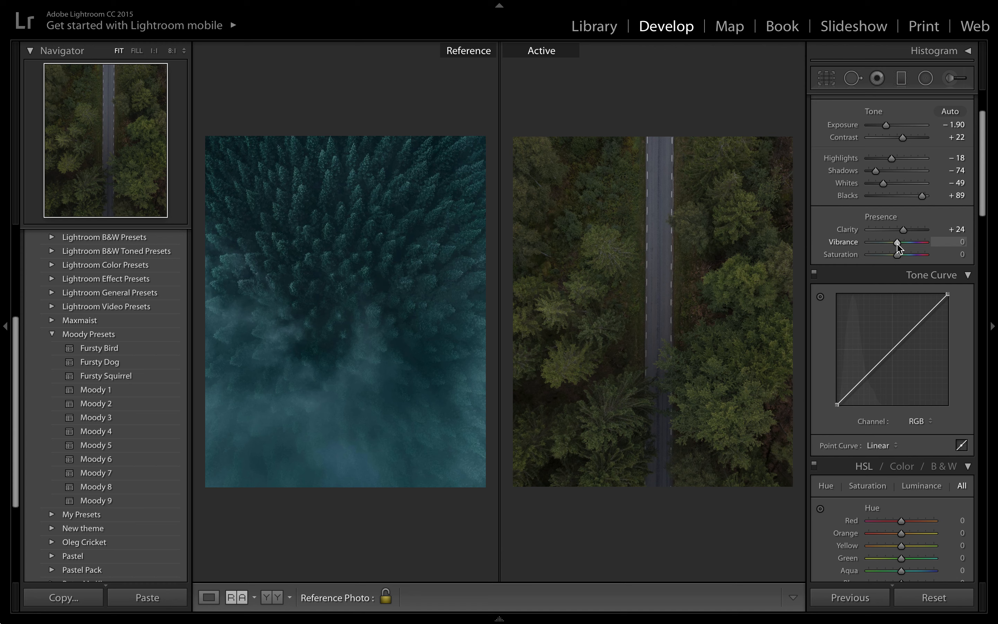
pyautogui.moveTo(897, 245); pyautogui.dragTo(889, 243)
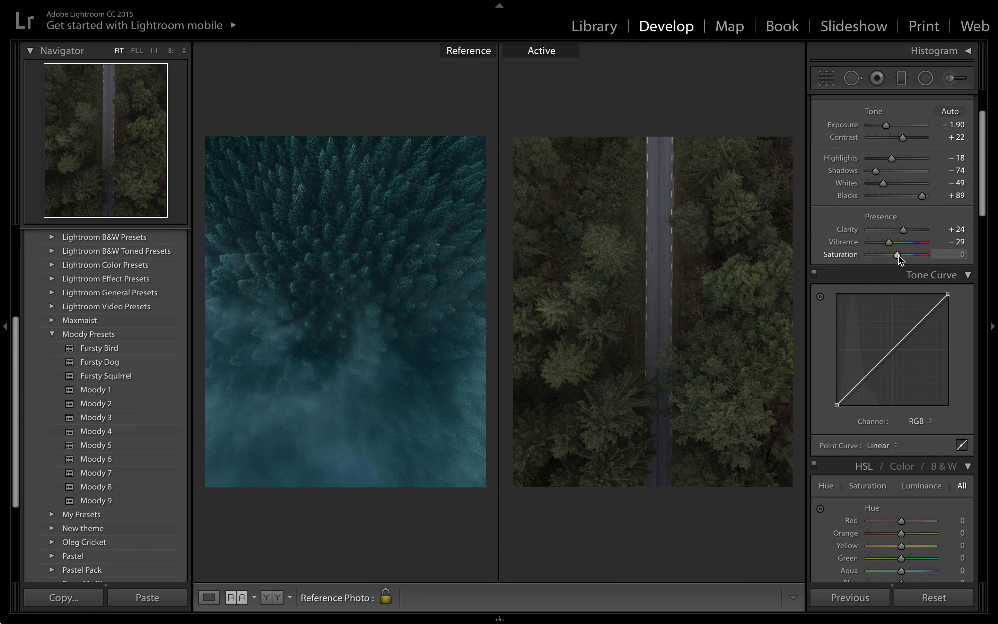
pyautogui.moveTo(897, 255); pyautogui.dragTo(900, 256)
# Step: Add three points to the RGB tone curve, raise the midtones, lower the darker tones slightly, and lift the black point
pyautogui.click(892, 349)
pyautogui.click(862, 377)
pyautogui.click(920, 322)
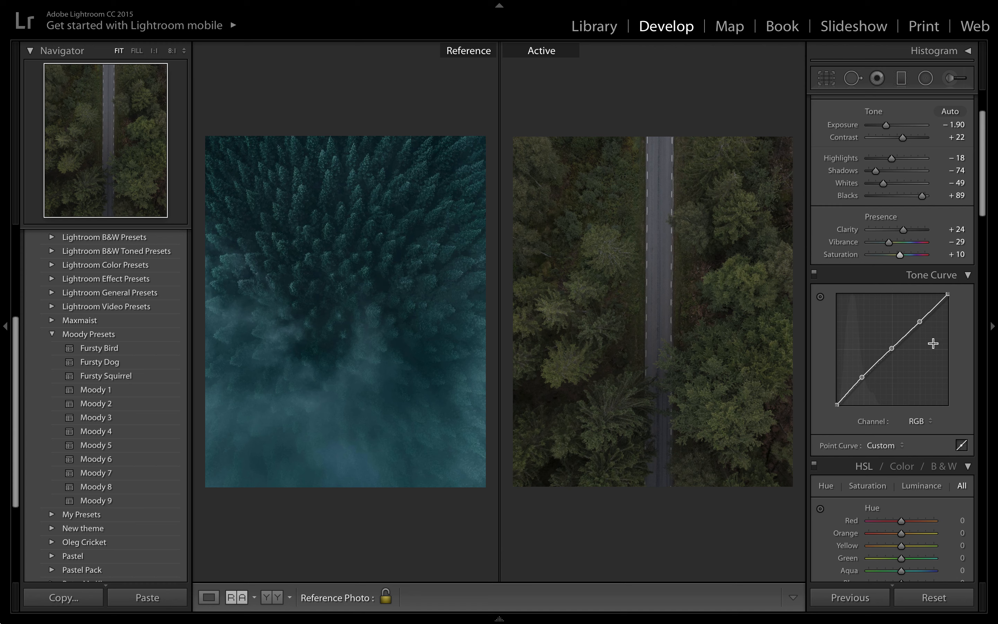
pyautogui.click(892, 349)
pyautogui.moveTo(891, 349); pyautogui.dragTo(836, 405)
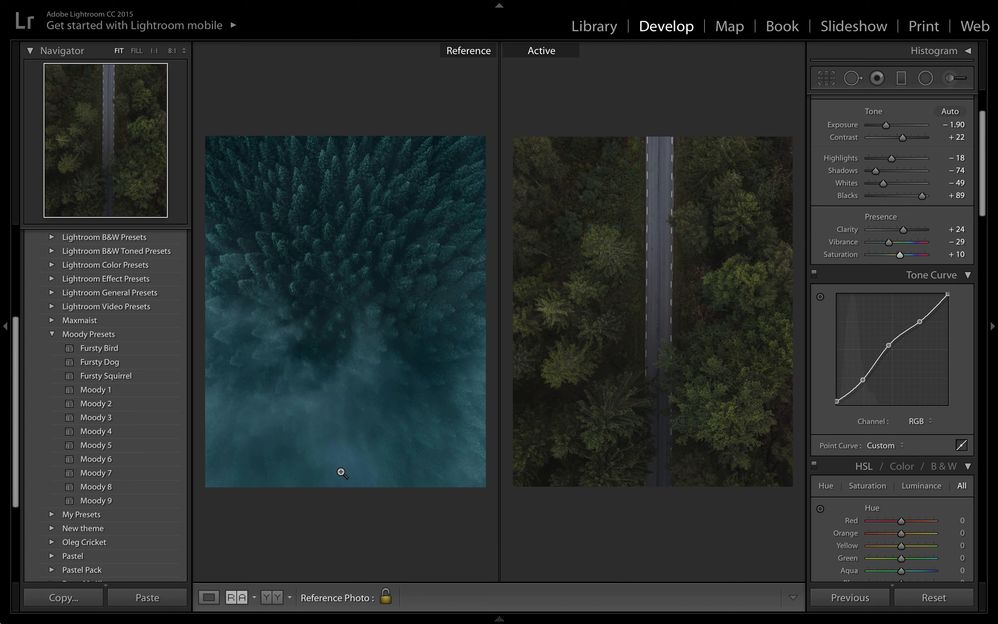
# Step: Shift the Green hue to +94 in the HSL adjustments
pyautogui.scroll(-5, 938, 380)
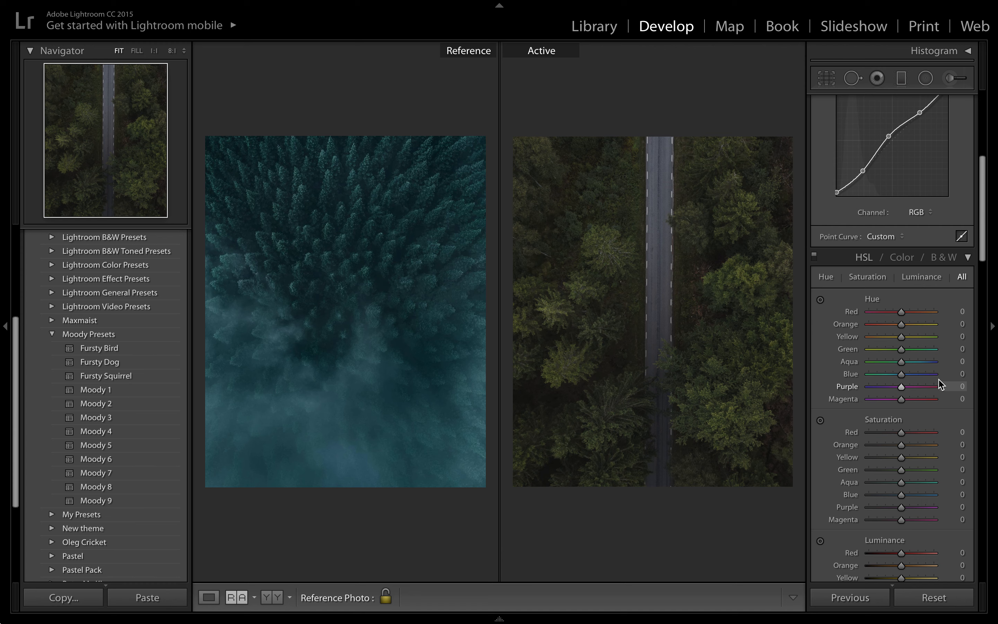
pyautogui.scroll(-2, 938, 385)
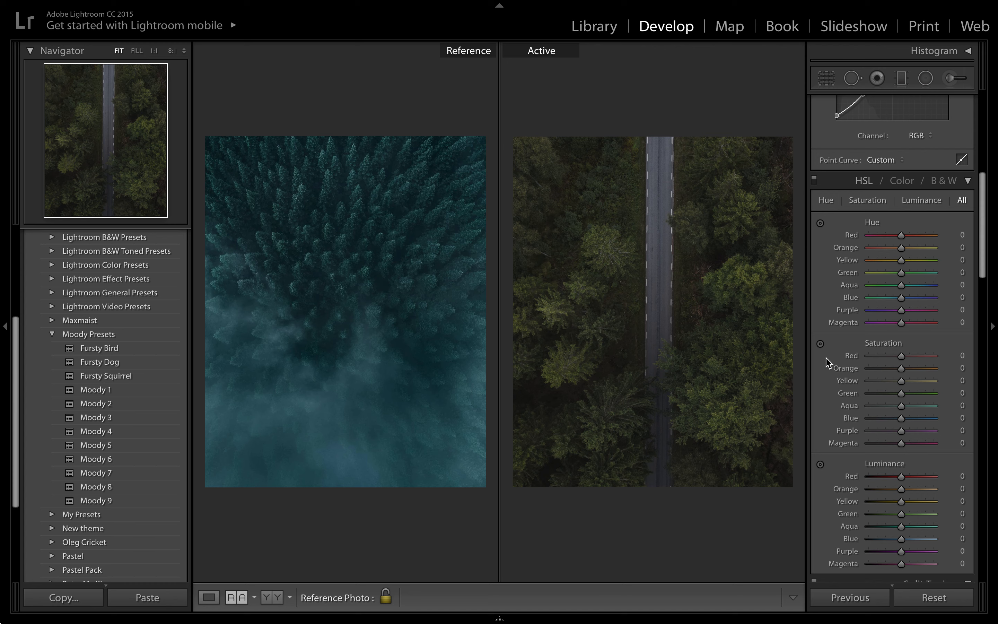
pyautogui.scroll(-2, 826, 363)
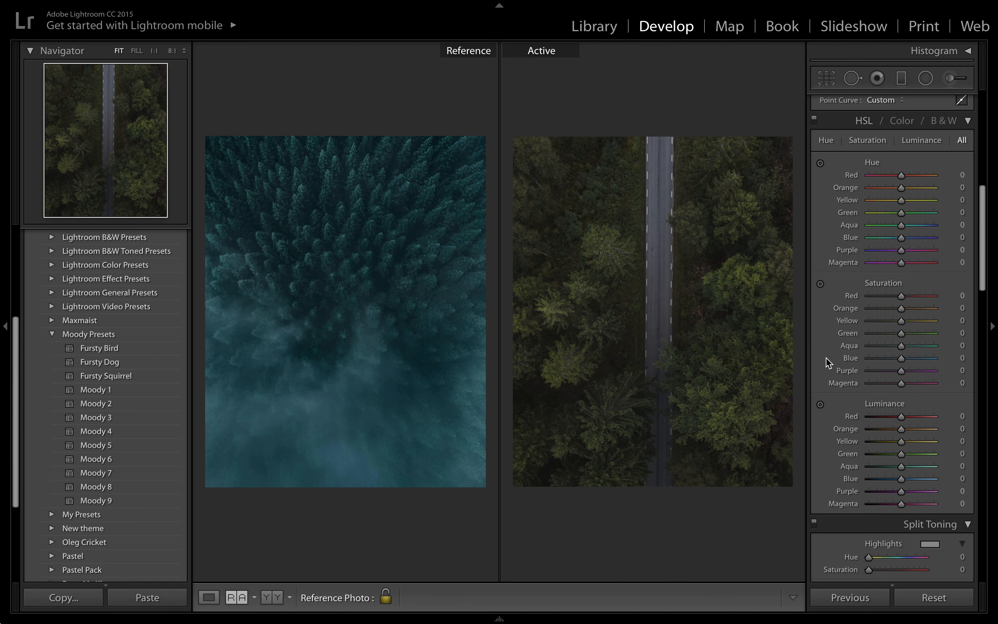
pyautogui.scroll(5, 79, 363)
pyautogui.scroll(-9, 78, 363)
pyautogui.scroll(8, 136, 503)
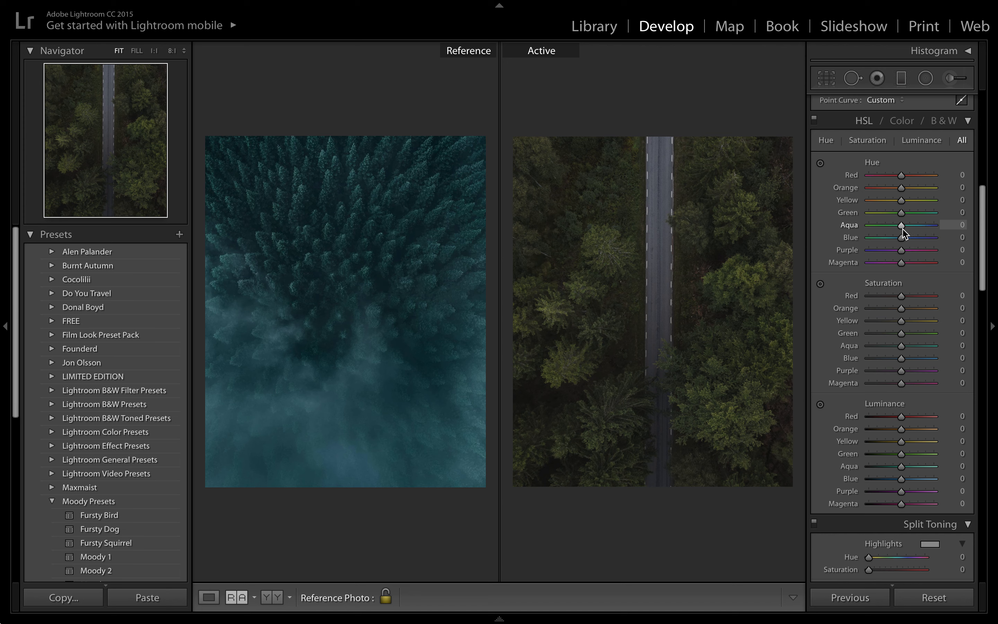
pyautogui.moveTo(902, 214); pyautogui.dragTo(934, 214)
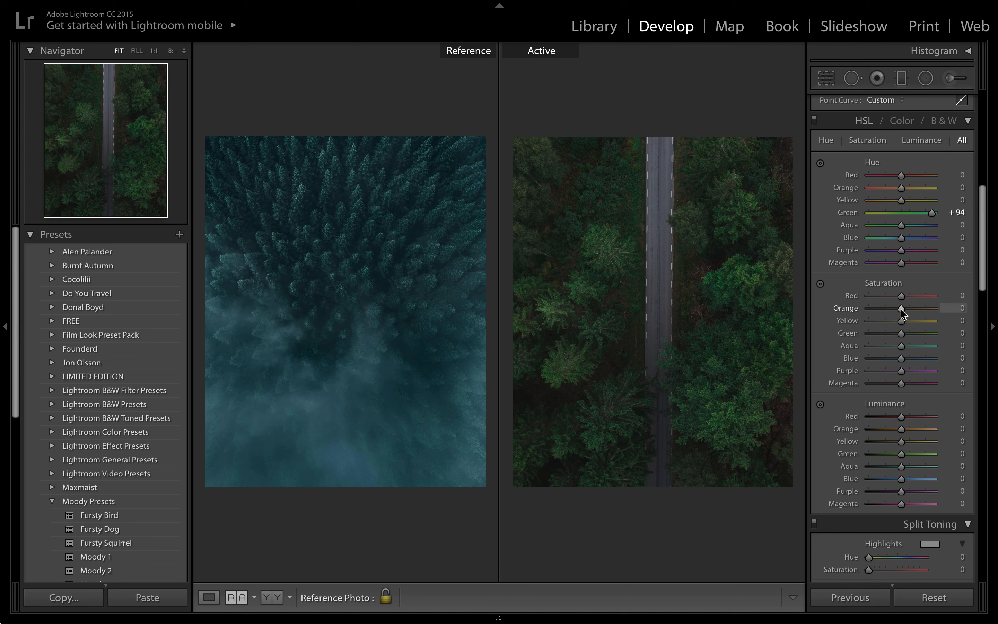
# Step: Set the HSL saturation to Orange −83, Yellow −28, Green −64, Aqua −66, Blue −61, Purple −100 and Magenta −100
pyautogui.moveTo(900, 309); pyautogui.dragTo(882, 341)
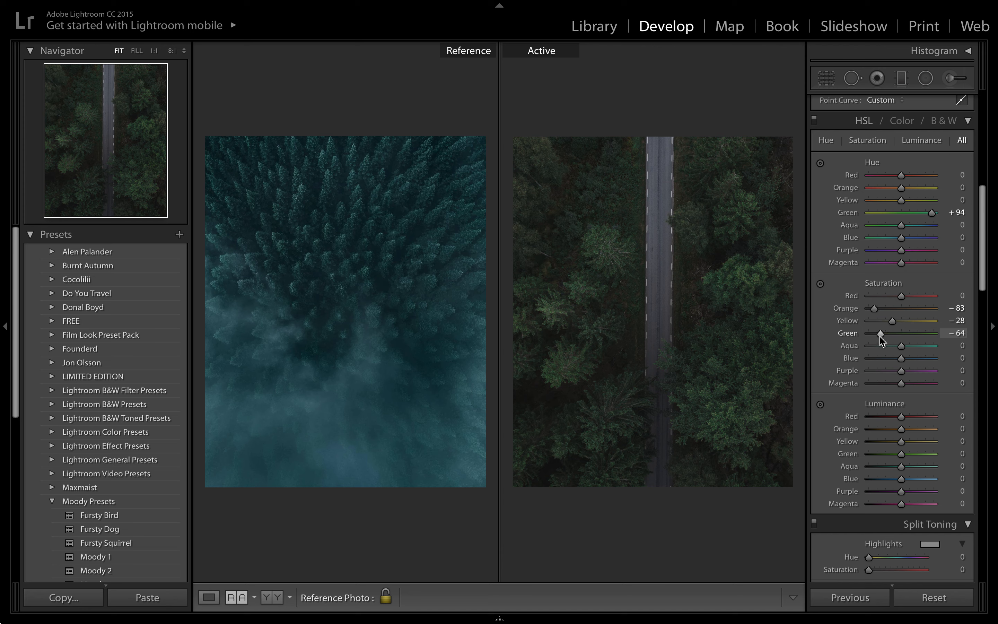
pyautogui.click(880, 347)
pyautogui.click(881, 359)
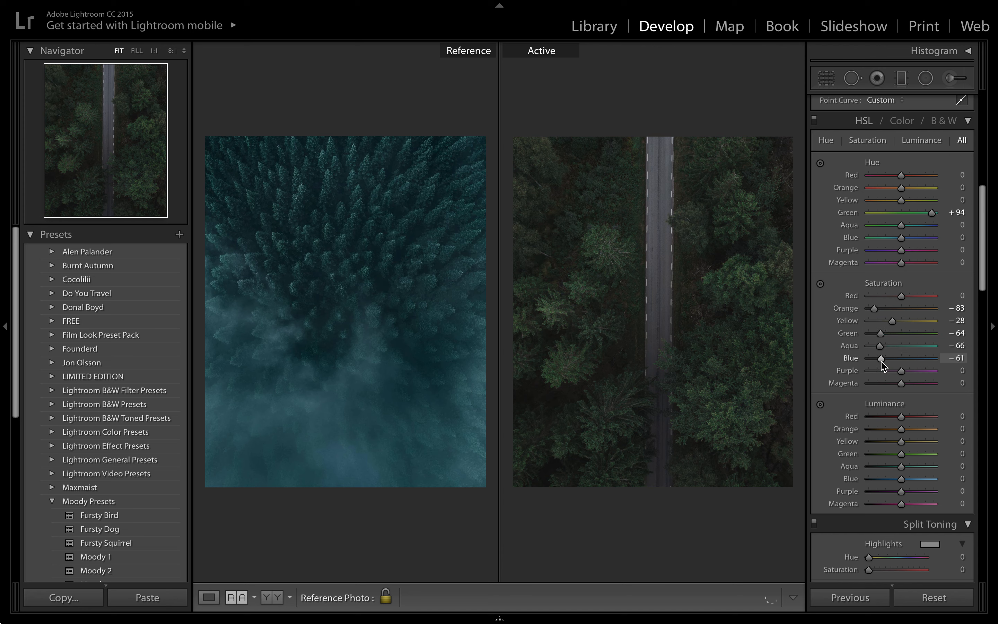
pyautogui.moveTo(882, 370); pyautogui.dragTo(835, 388)
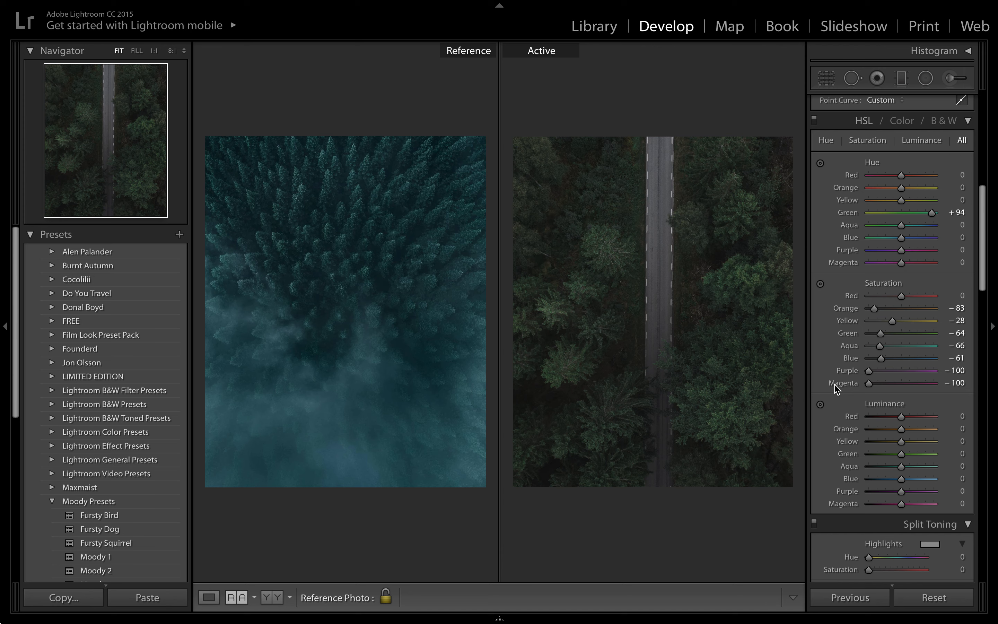
# Step: Compare the road photo before and after the adjustments made so far
pyautogui.scroll(-2, 905, 385)
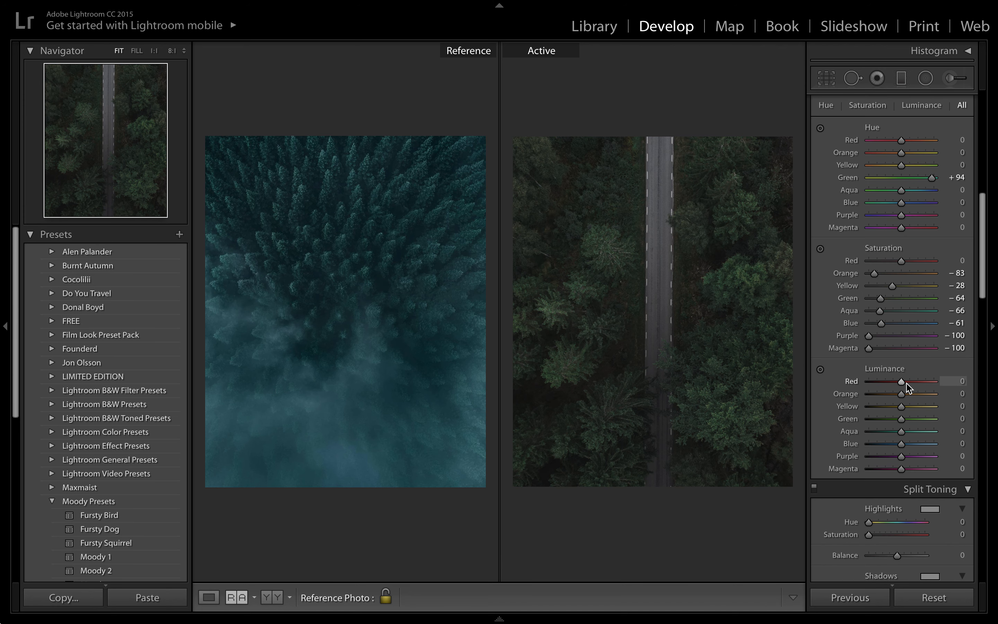
pyautogui.press('\\')
pyautogui.press('\\')
pyautogui.press('\\')
pyautogui.press('\\')
pyautogui.press('\\')
pyautogui.press('\\')
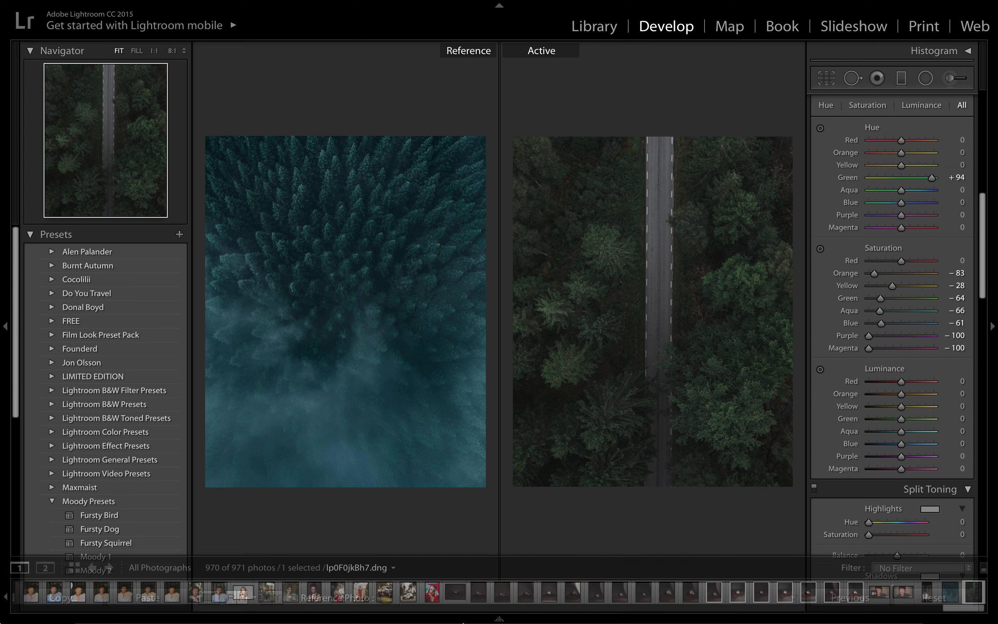
# Step: Split-tone the highlights with Hue 211 and Saturation 10, previewing the hue at full strength while choosing it
pyautogui.scroll(-3, 874, 458)
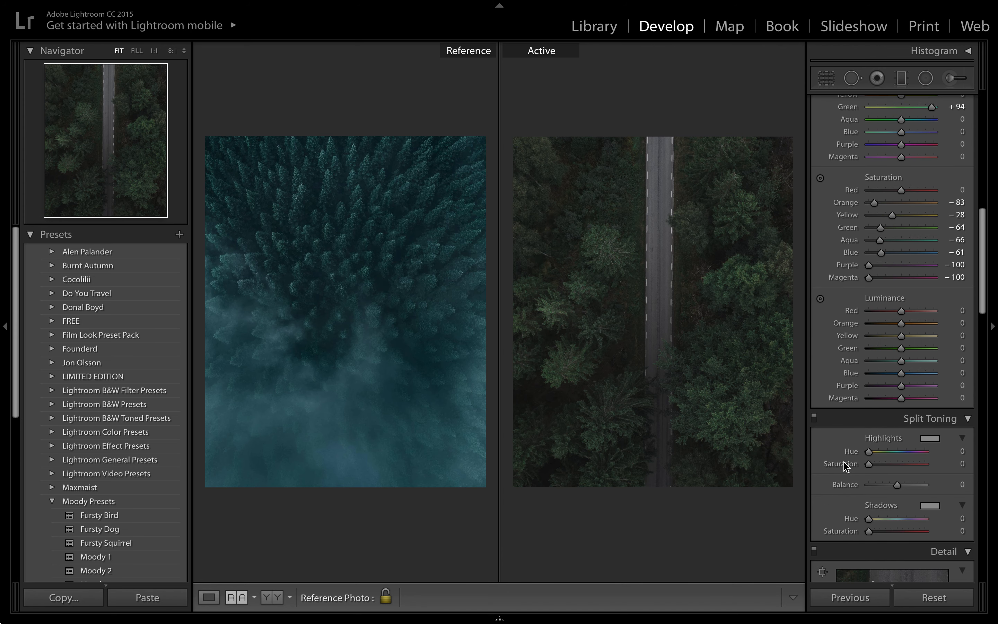
pyautogui.press('alt')
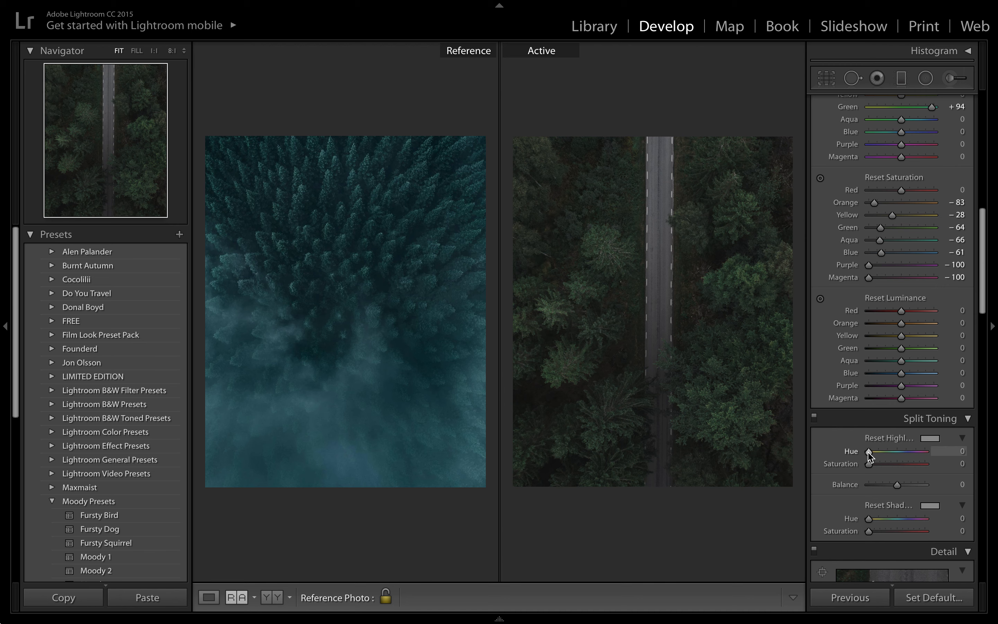
pyautogui.moveTo(869, 452); pyautogui.dragTo(901, 451)
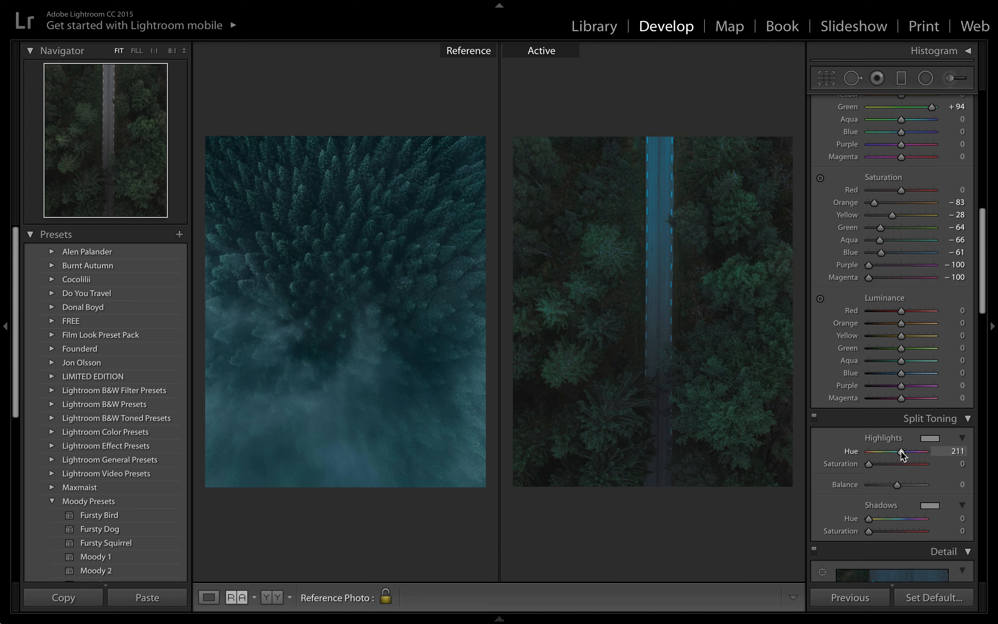
pyautogui.moveTo(869, 467); pyautogui.dragTo(875, 466)
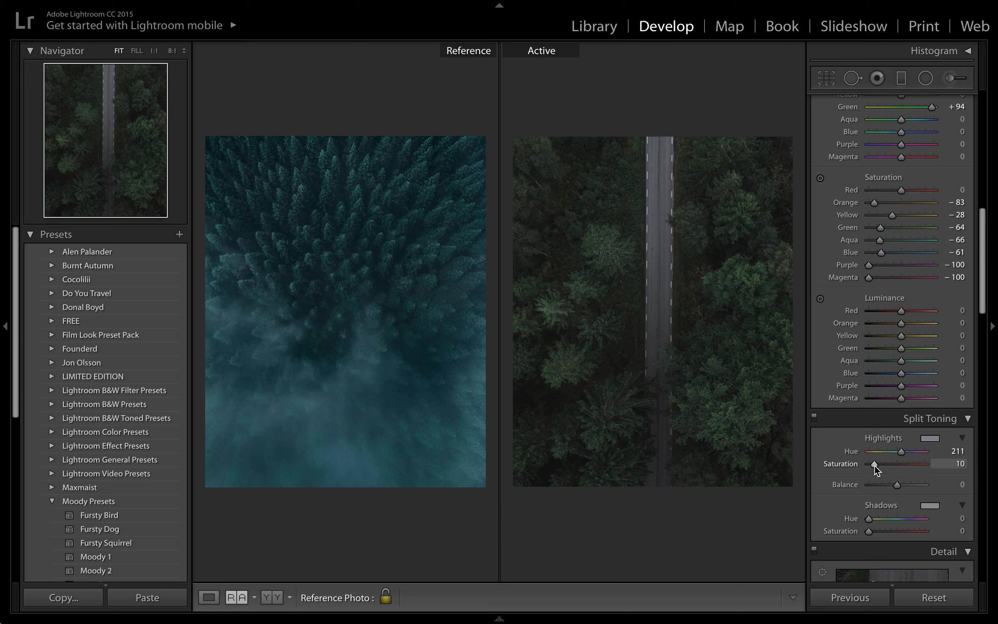
# Step: Split-tone the shadows with Hue 223 and Saturation 37
pyautogui.moveTo(869, 519); pyautogui.dragTo(904, 519)
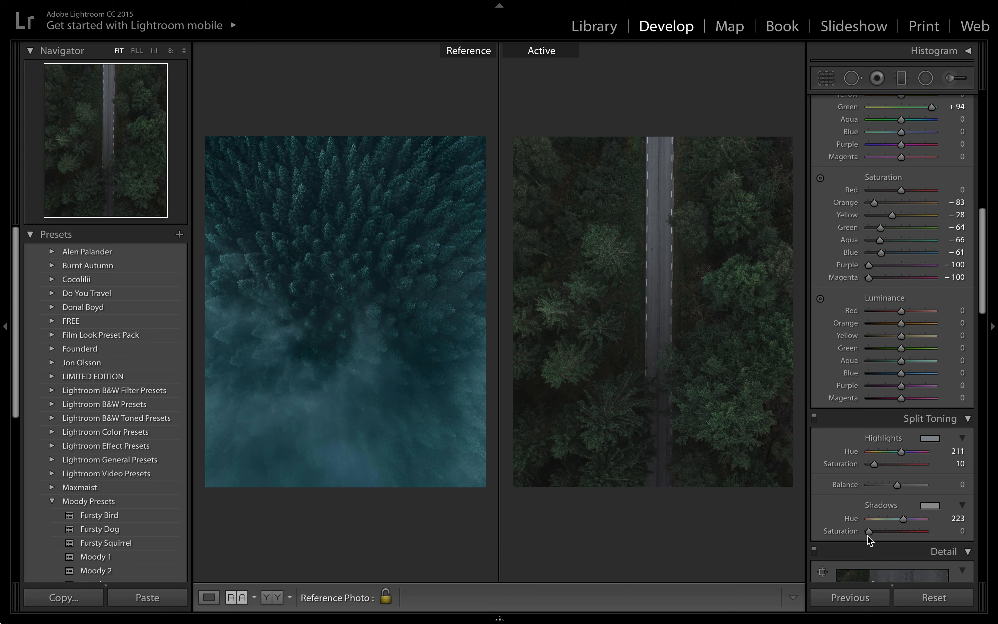
pyautogui.moveTo(871, 533); pyautogui.dragTo(891, 533)
pyautogui.scroll(-2, 859, 383)
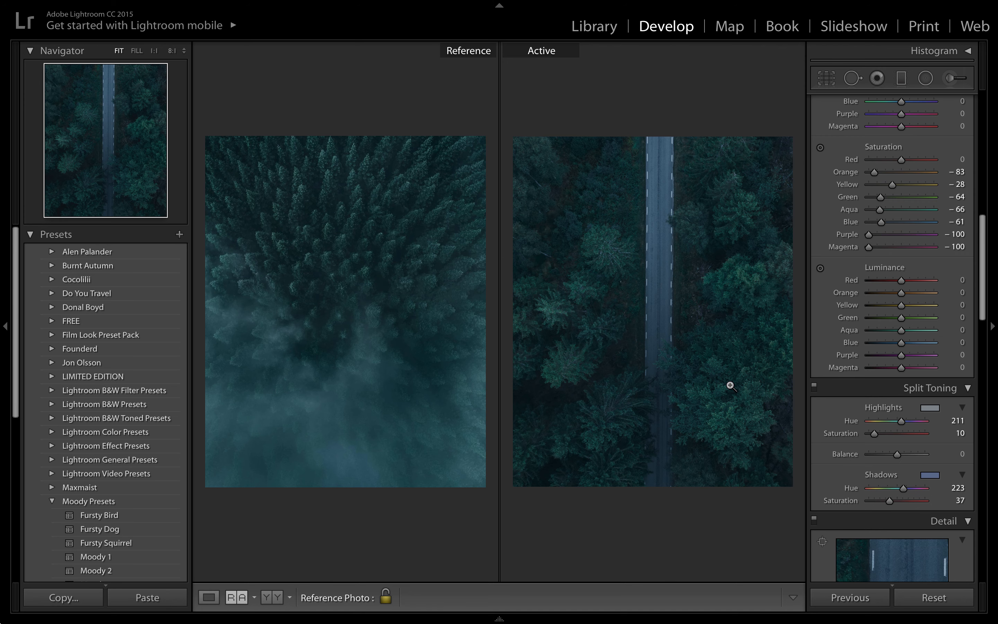
# Step: Set the sharpening amount to 36 and the luminance noise reduction to 14
pyautogui.scroll(-6, 883, 332)
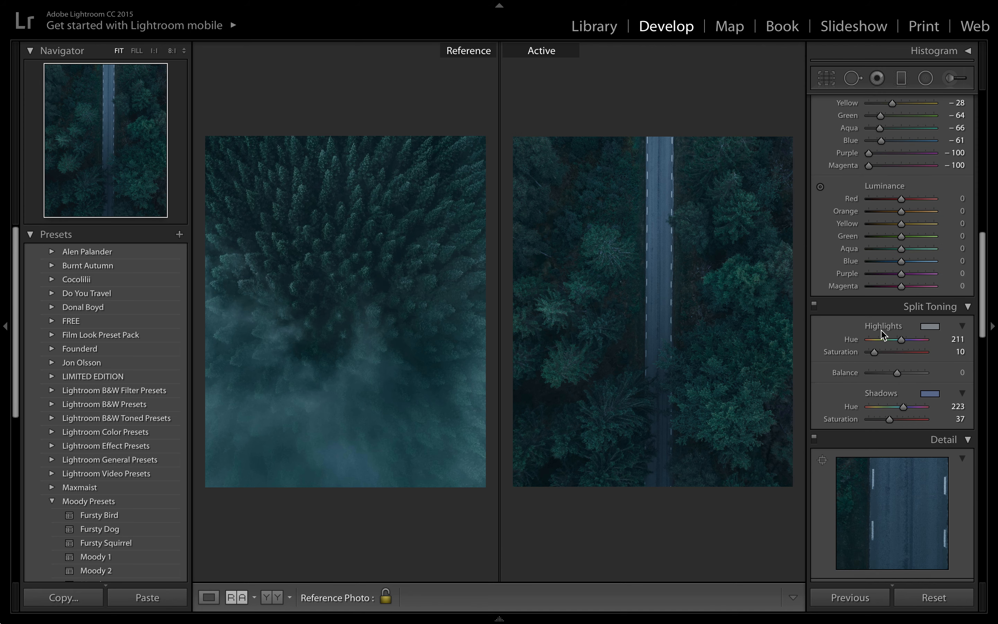
pyautogui.scroll(-3, 881, 330)
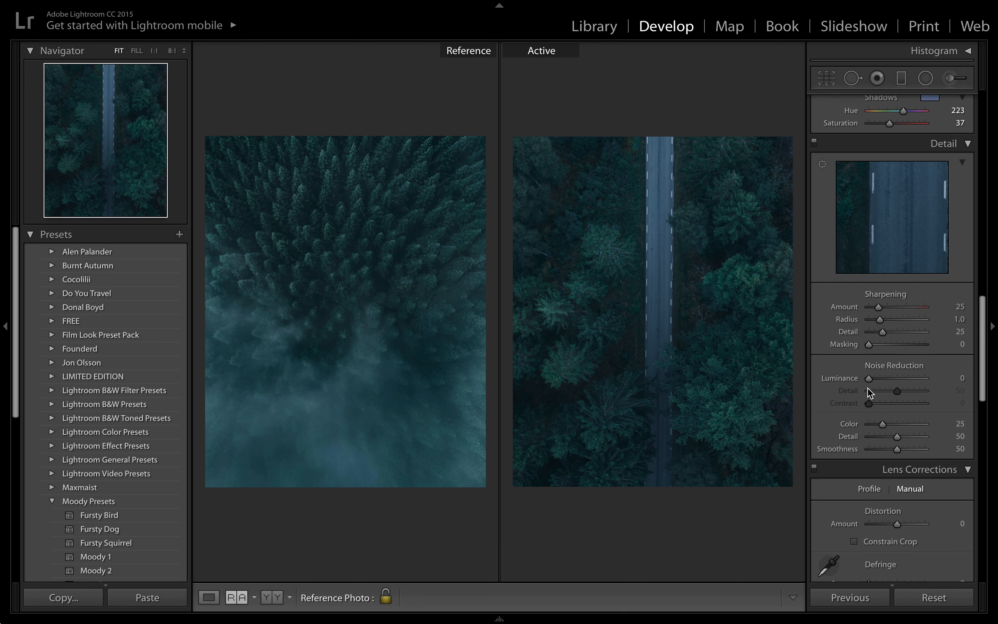
pyautogui.scroll(-1, 870, 394)
pyautogui.moveTo(879, 291); pyautogui.dragTo(883, 290)
pyautogui.moveTo(869, 361); pyautogui.dragTo(876, 361)
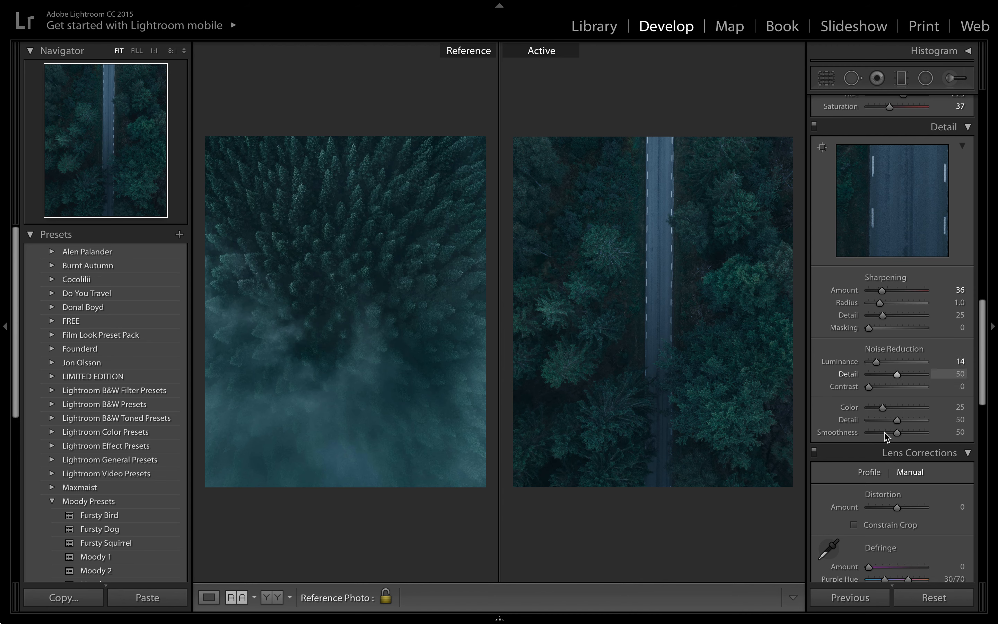
# Step: In the camera calibration, set primary hues to Red −14, Green +6 and Blue +18, and reduce the Blue and Green primary saturation
pyautogui.scroll(-3, 884, 418)
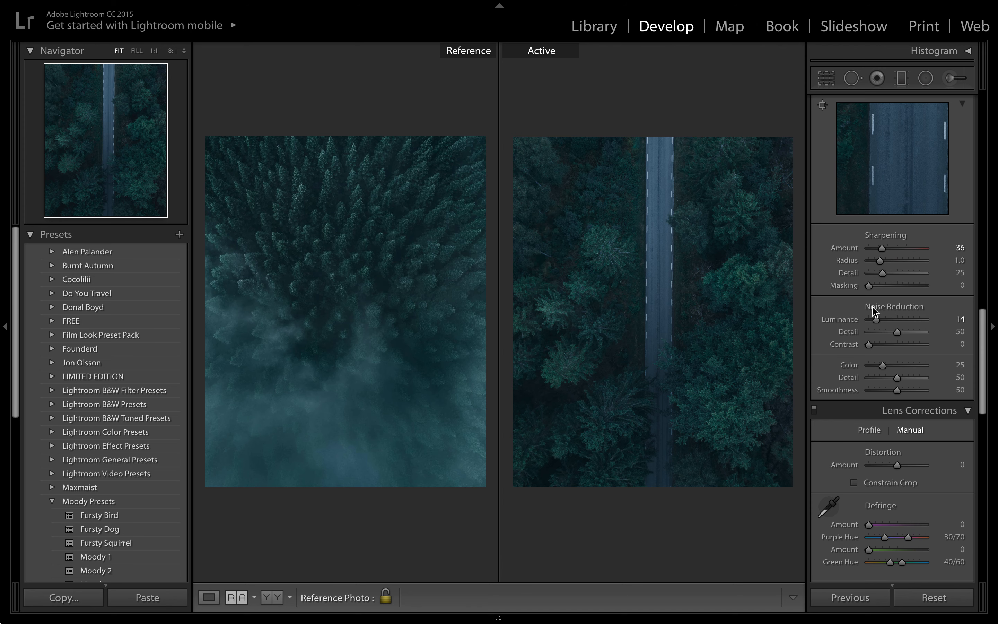
pyautogui.scroll(-8, 851, 423)
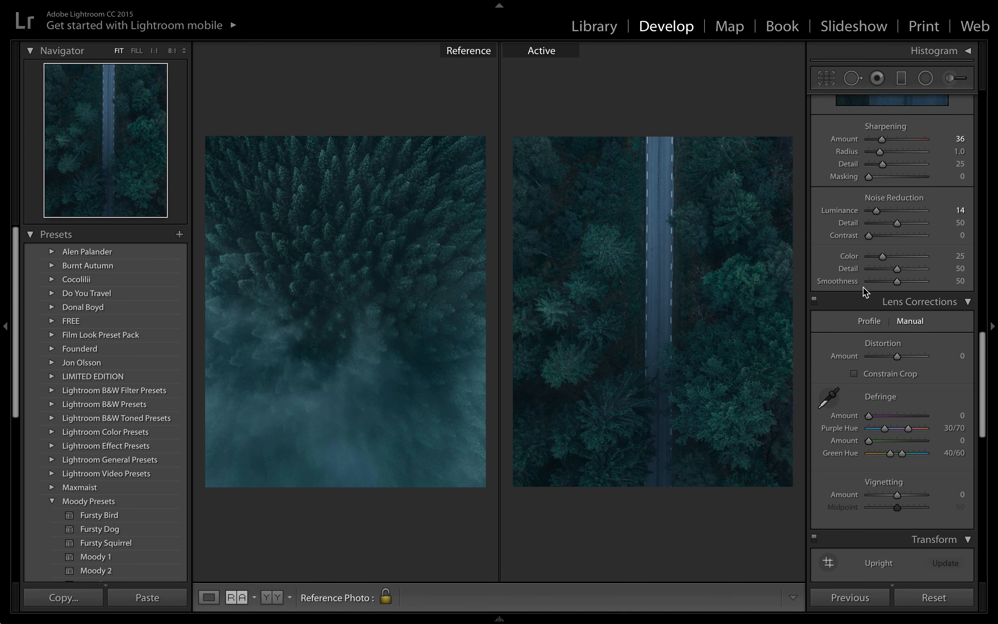
pyautogui.scroll(-20, 865, 292)
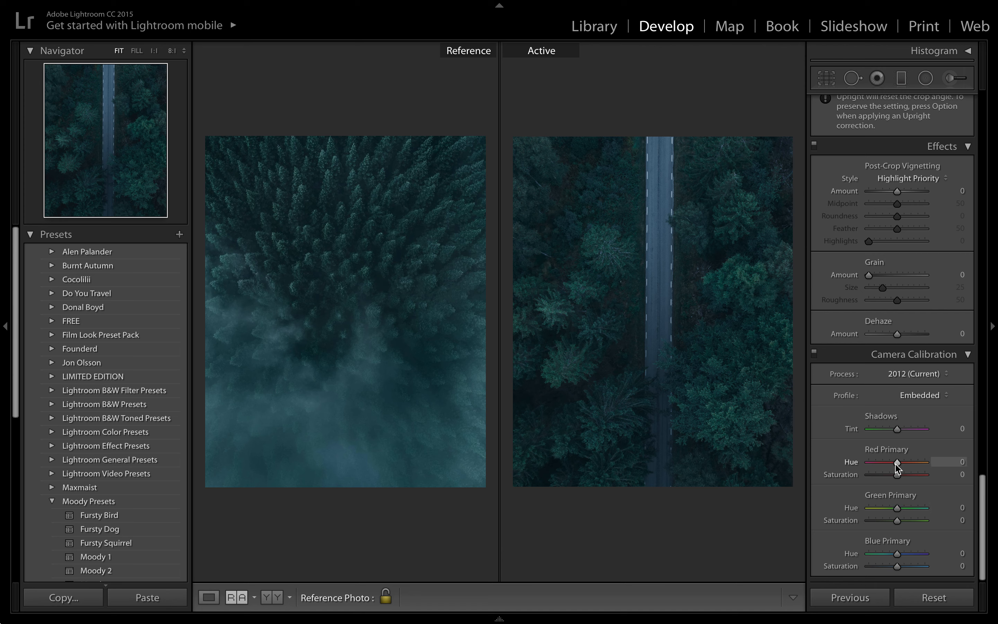
pyautogui.moveTo(896, 466); pyautogui.dragTo(894, 465)
pyautogui.moveTo(894, 464); pyautogui.dragTo(892, 464)
pyautogui.moveTo(900, 508)
pyautogui.mouseDown()
pyautogui.moveTo(925, 509)
pyautogui.moveTo(899, 513)
pyautogui.mouseUp()
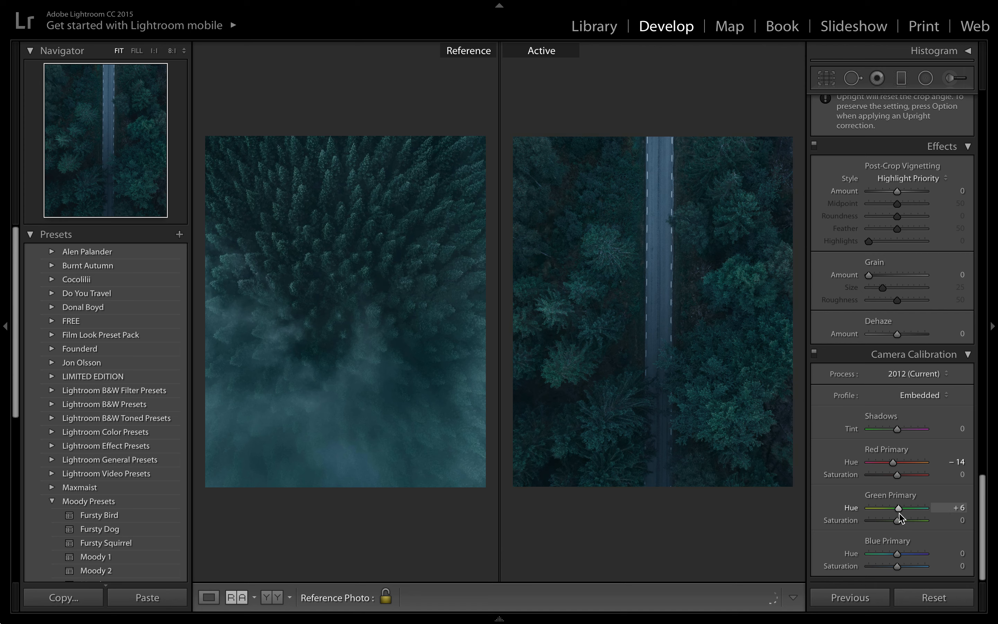
pyautogui.moveTo(896, 557)
pyautogui.mouseDown()
pyautogui.moveTo(919, 554)
pyautogui.moveTo(902, 559)
pyautogui.mouseUp()
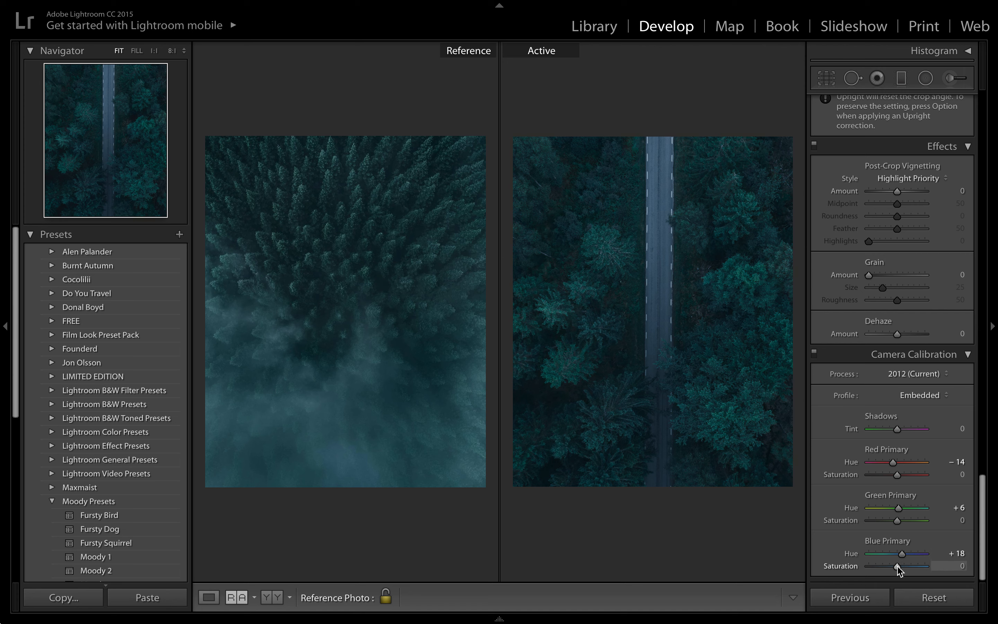
pyautogui.moveTo(897, 566); pyautogui.dragTo(890, 567)
pyautogui.moveTo(897, 525); pyautogui.dragTo(881, 525)
# Step: Add a subtle dark post-crop vignette with an amount of −20
pyautogui.scroll(3, 893, 315)
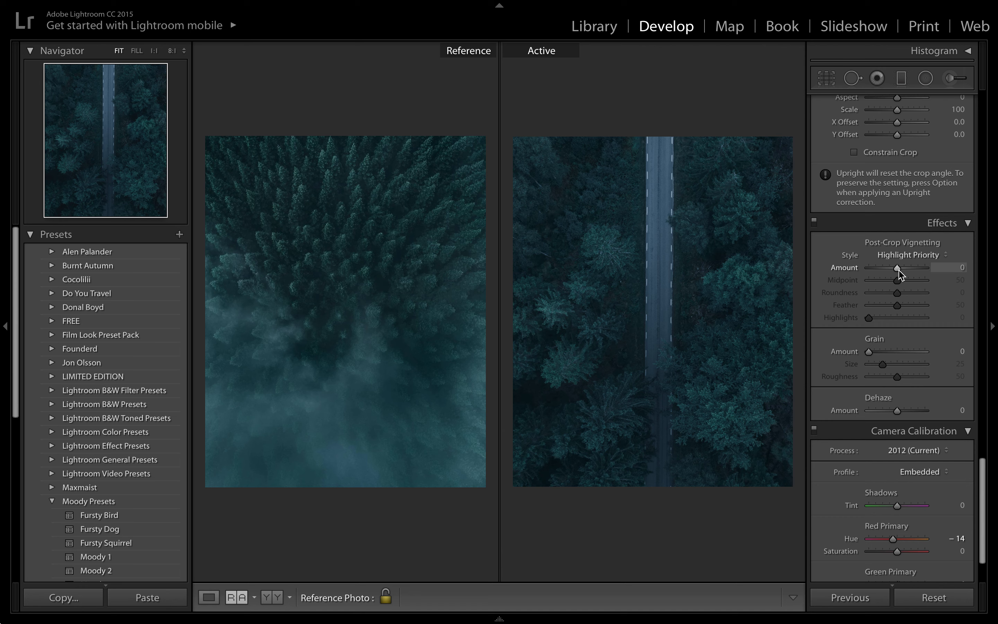
pyautogui.moveTo(899, 270); pyautogui.dragTo(894, 272)
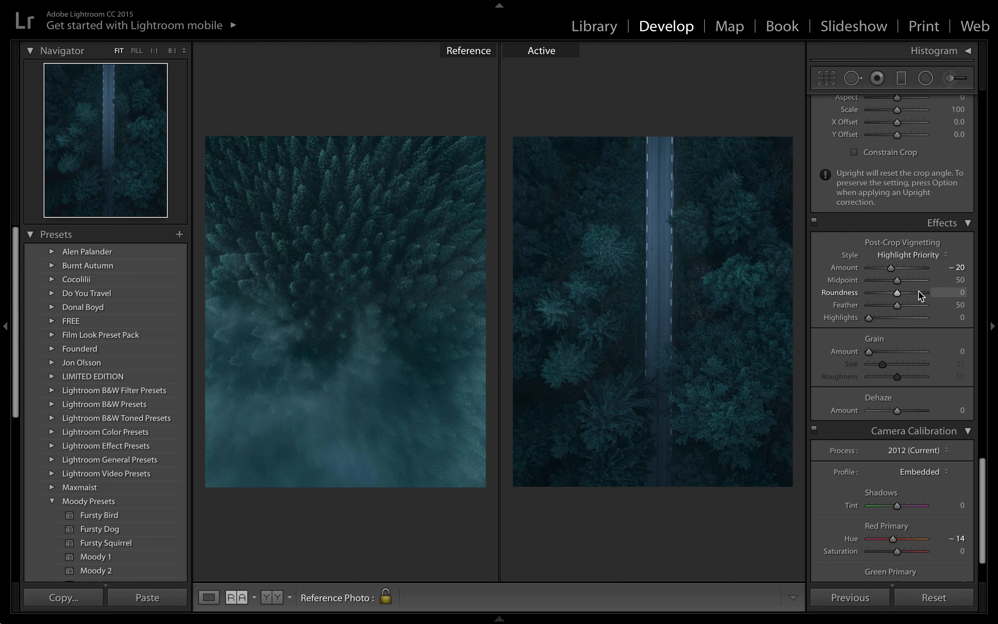
# Step: Set the HSL luminance to Orange +100 and Green +18, and raise Yellow strongly to brighten the trees
pyautogui.scroll(8, 919, 294)
pyautogui.scroll(15, 920, 294)
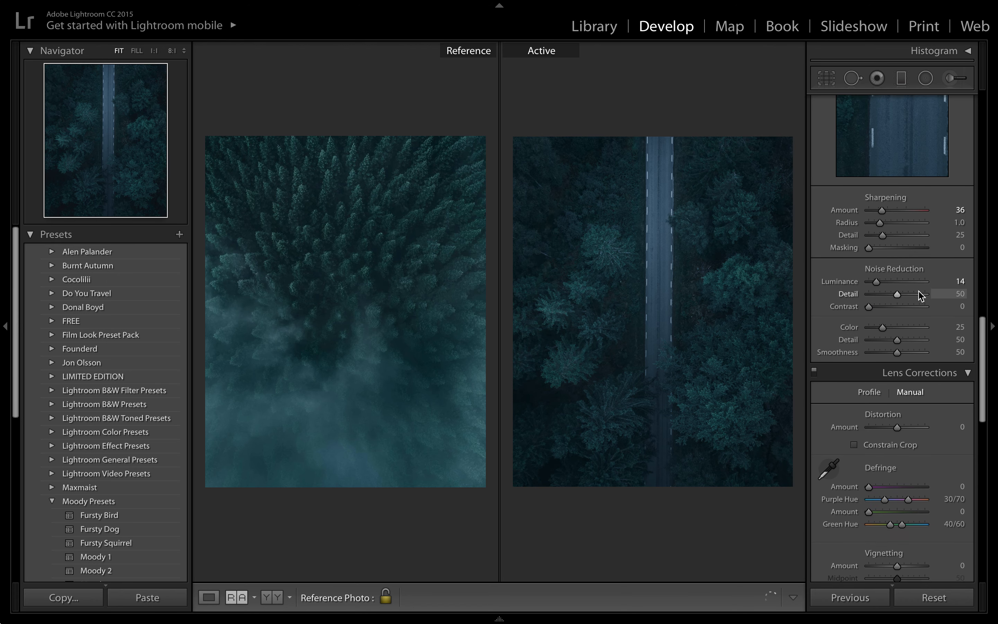
pyautogui.scroll(8, 919, 294)
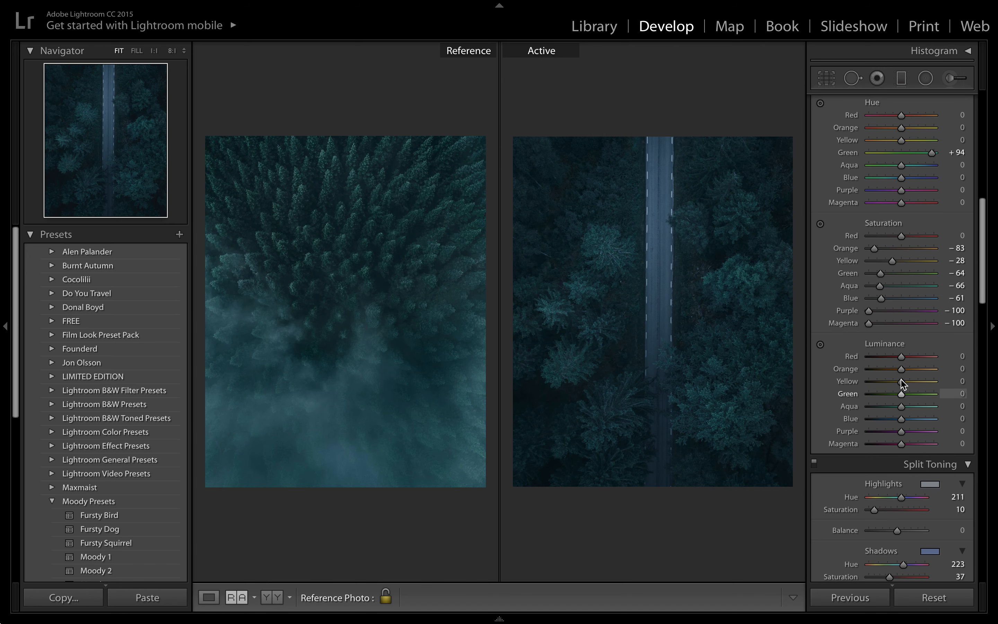
pyautogui.moveTo(901, 382)
pyautogui.mouseDown()
pyautogui.moveTo(939, 382)
pyautogui.moveTo(935, 368)
pyautogui.moveTo(944, 370)
pyautogui.moveTo(905, 395)
pyautogui.mouseUp()
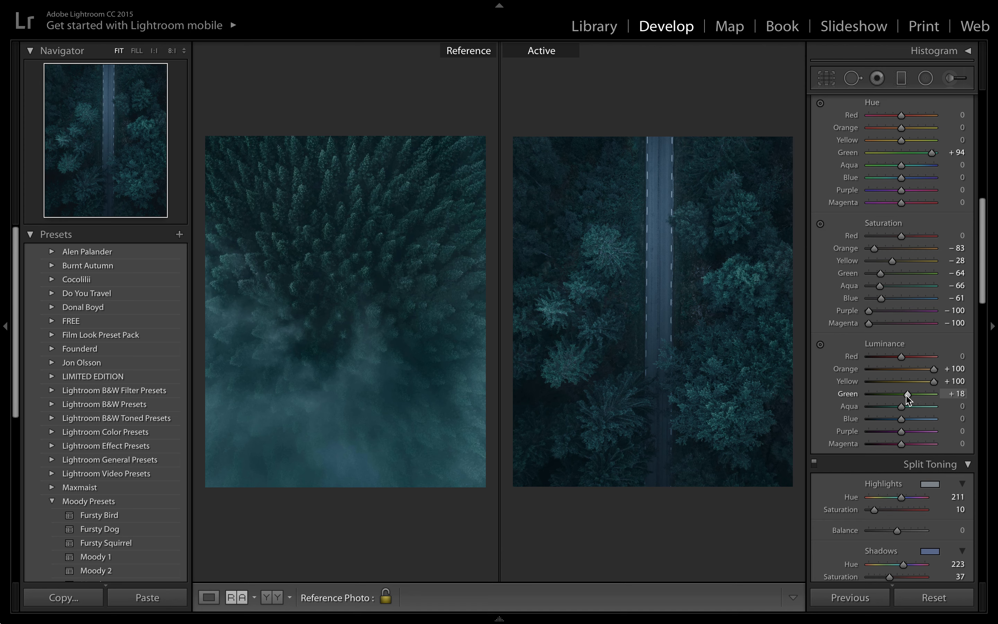
pyautogui.click(923, 382)
# Step: Lift the black point of the RGB tone curve slightly to fade the darkest tones
pyautogui.scroll(6, 899, 204)
pyautogui.scroll(1, 899, 207)
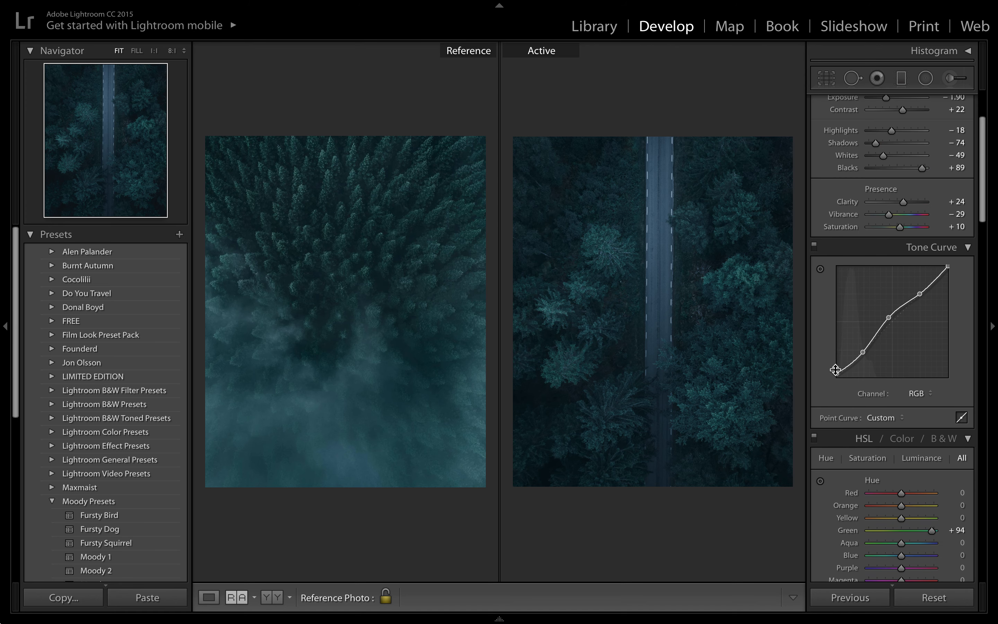
pyautogui.moveTo(836, 372); pyautogui.dragTo(836, 370)
# Step: Compare the road photo before and after all the edits several times and return to the basic adjustments
pyautogui.press('\\')
pyautogui.press('\\')
pyautogui.press('\\')
pyautogui.press('\\')
pyautogui.press('\\')
pyautogui.press('\\')
pyautogui.scroll(3, 942, 311)
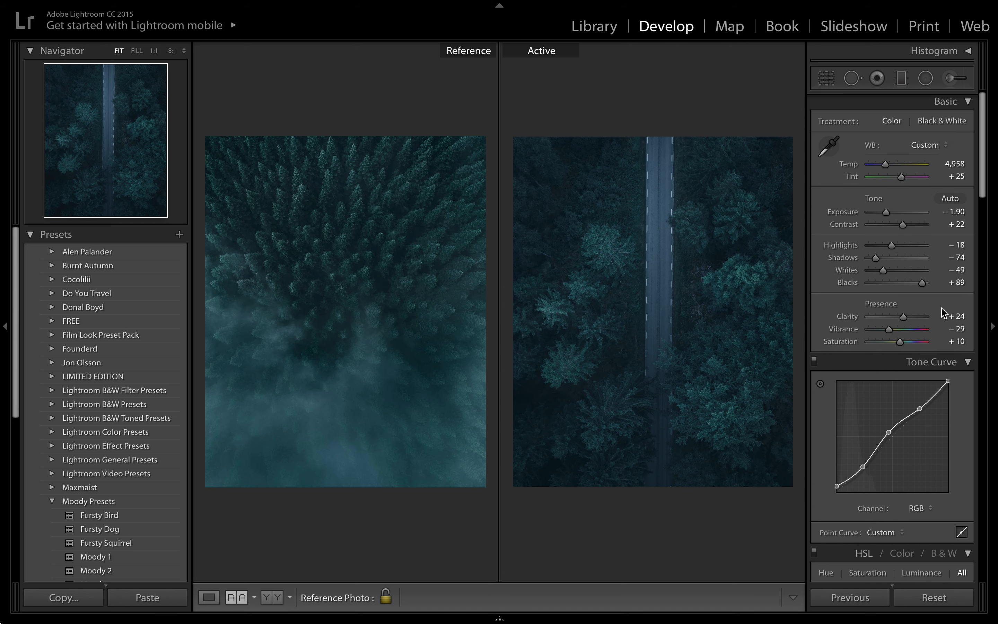